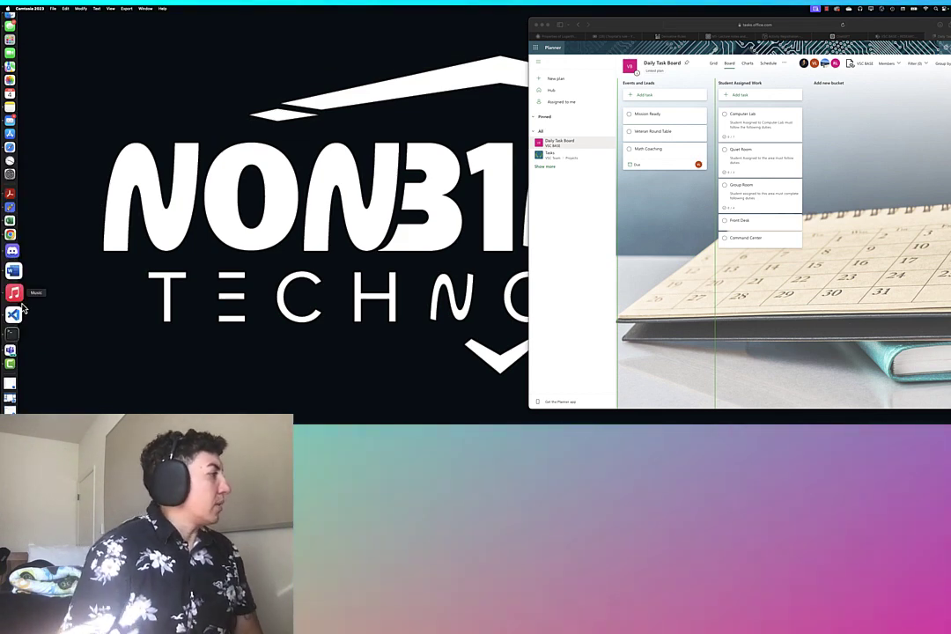
Switch to Microsoft Teams, take its window out of full screen and move it clear of the browser
left_click(13, 327)
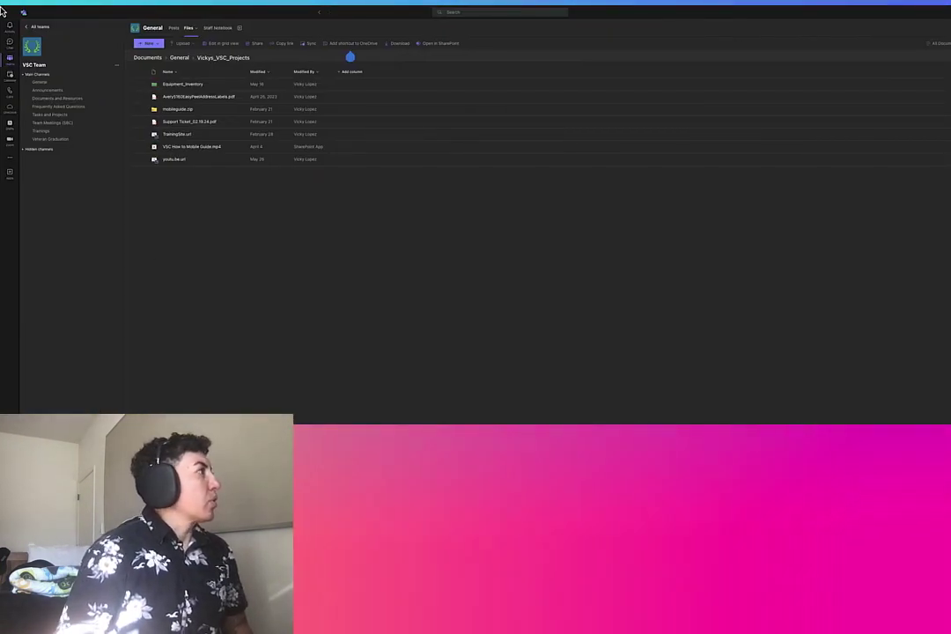
left_click(15, 16)
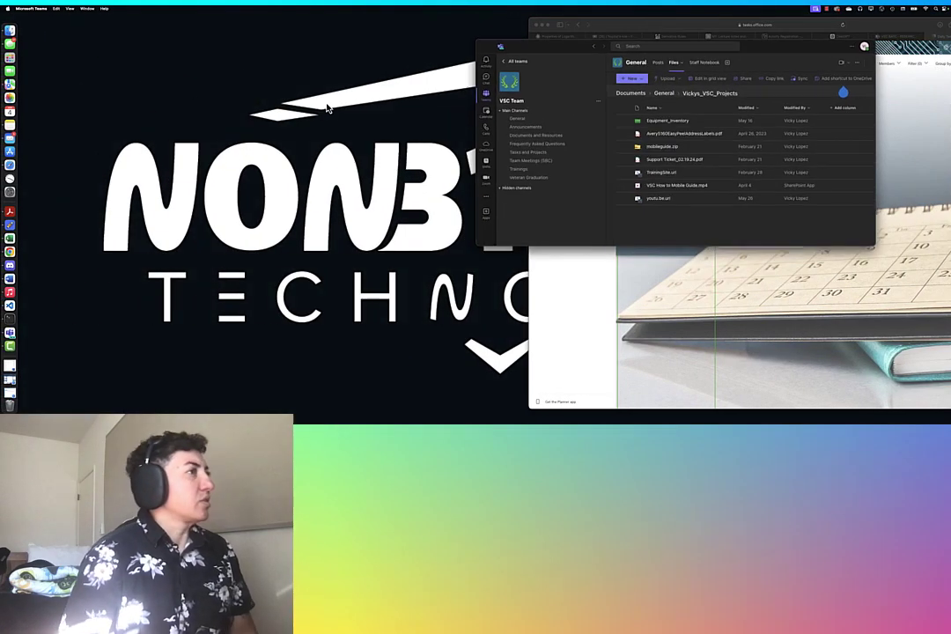
left_click_drag(493, 44, 178, 11)
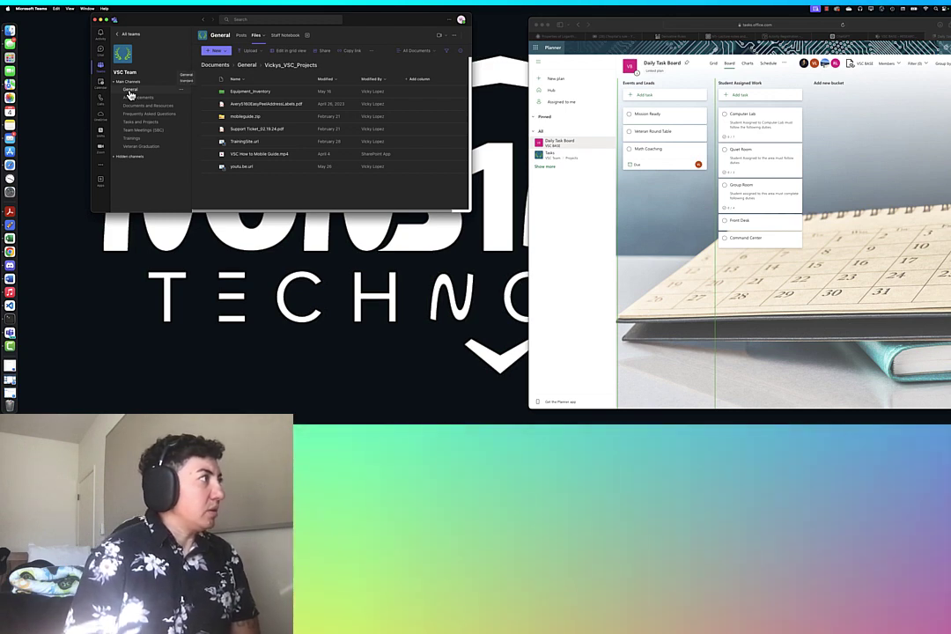
Open TrainingSite.url from the VSC_Projects folder in the General channel's files and expand the browser to full screen
left_click(129, 94)
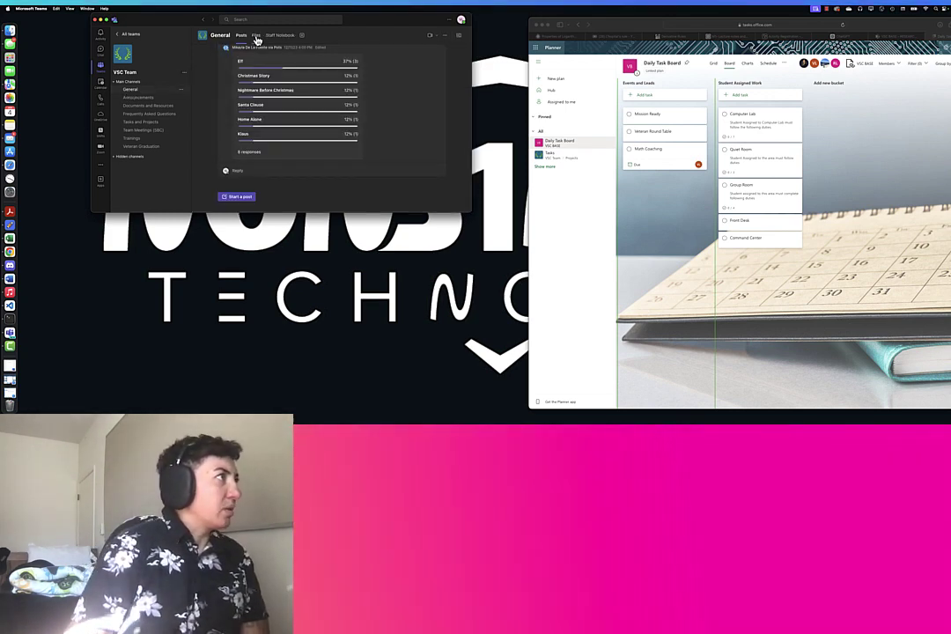
left_click(255, 36)
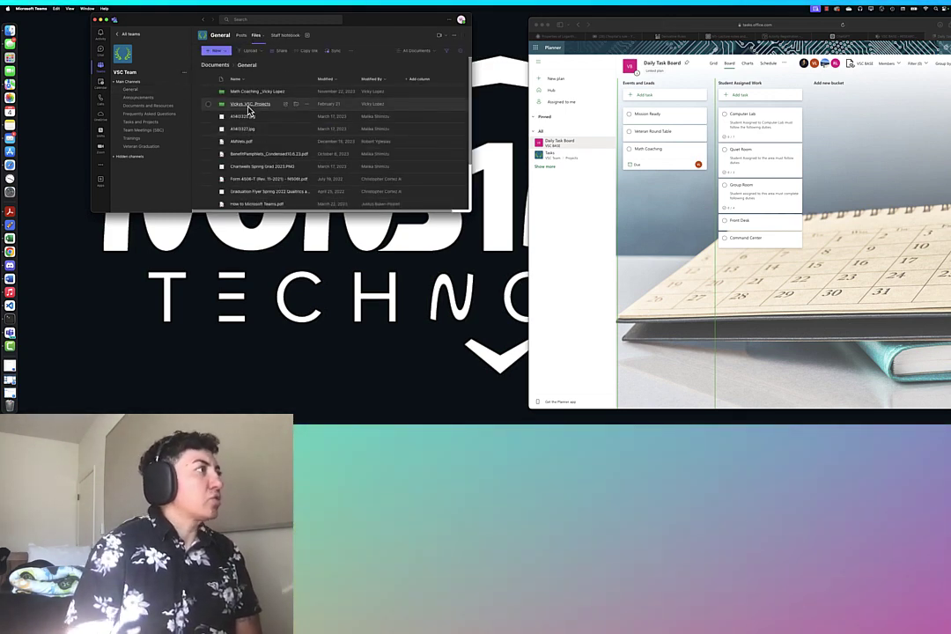
left_click(249, 105)
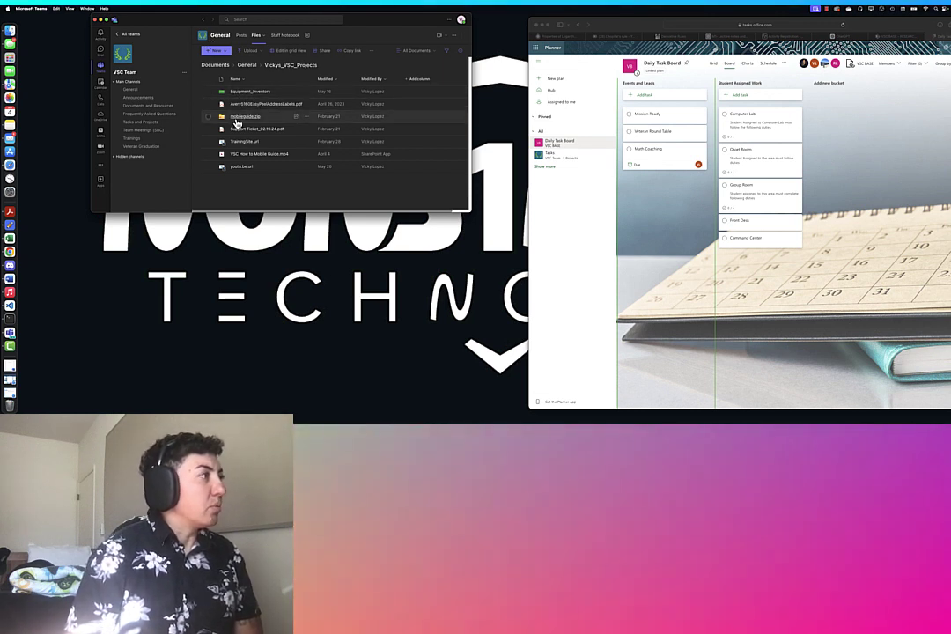
left_click(244, 143)
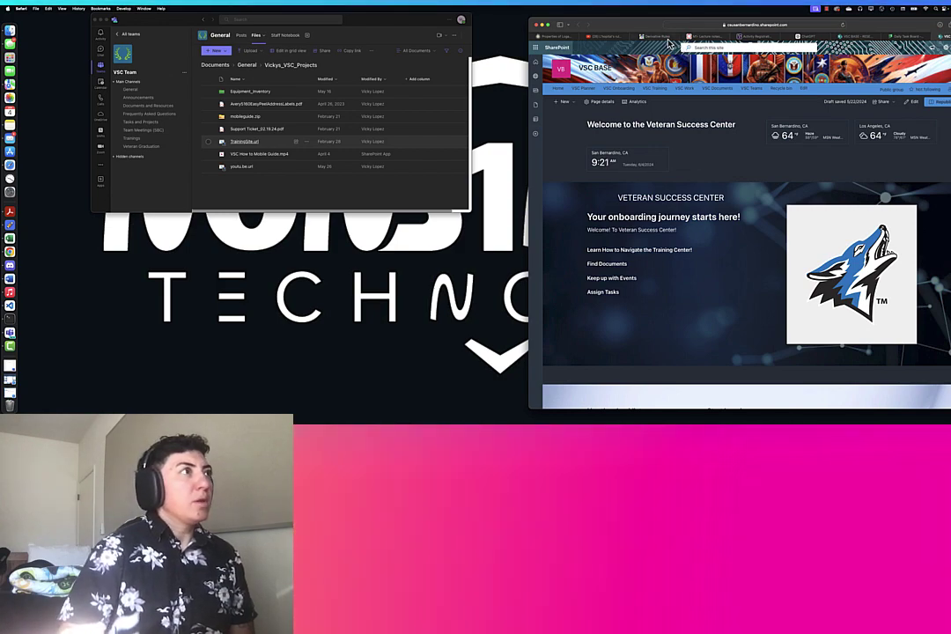
left_click(547, 24)
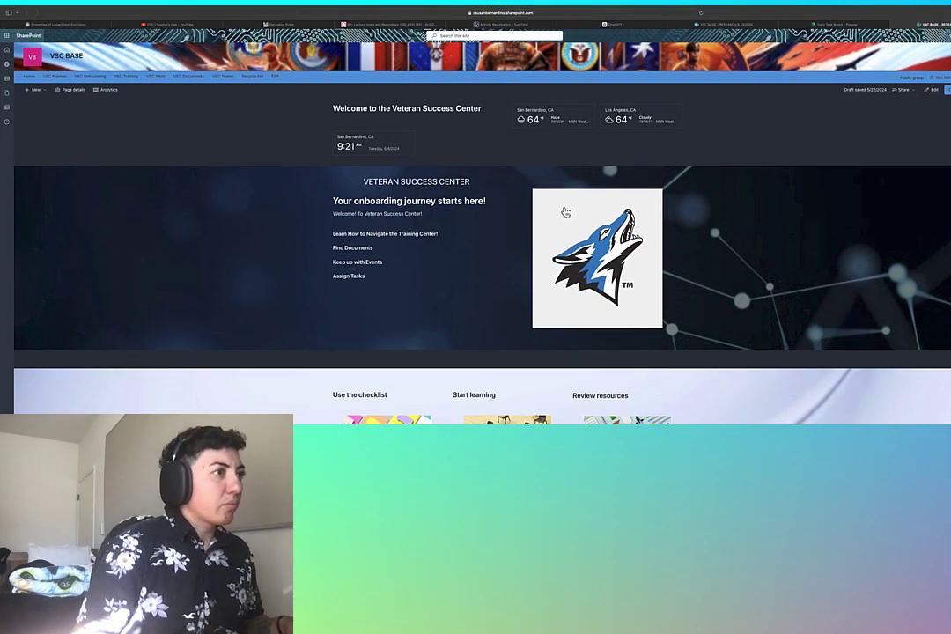
Open the VSC Training page and examine the VSC Boot Camp Library's links, essential skills and essential procedures sections
scroll(565, 212, "down", 2)
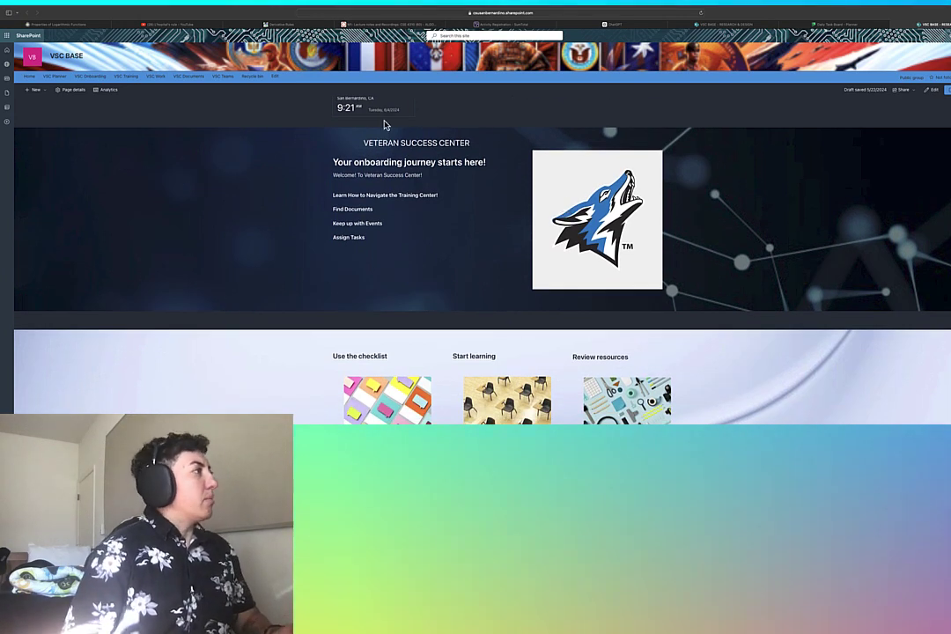
left_click(125, 77)
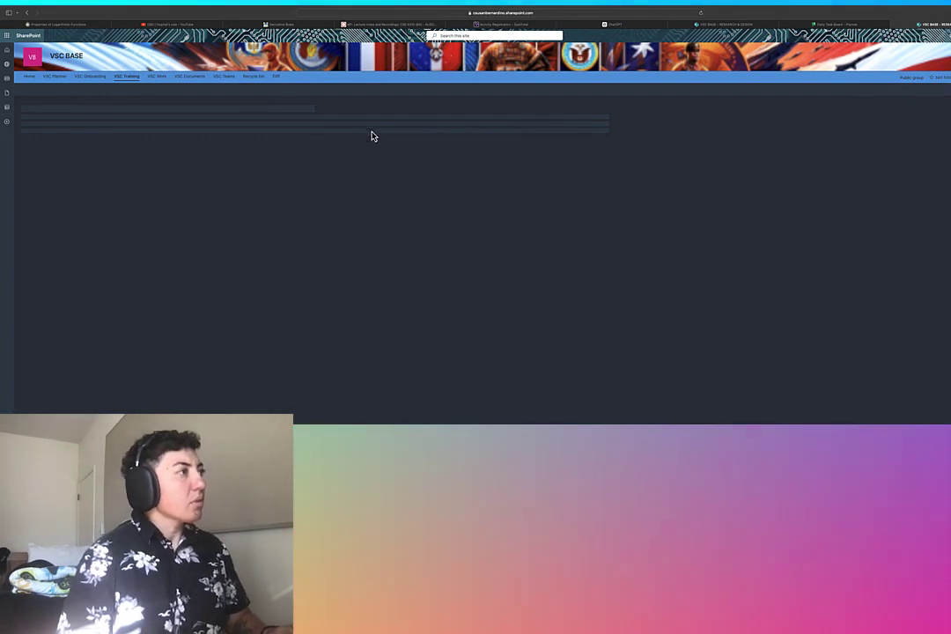
scroll(393, 141, "down", 3)
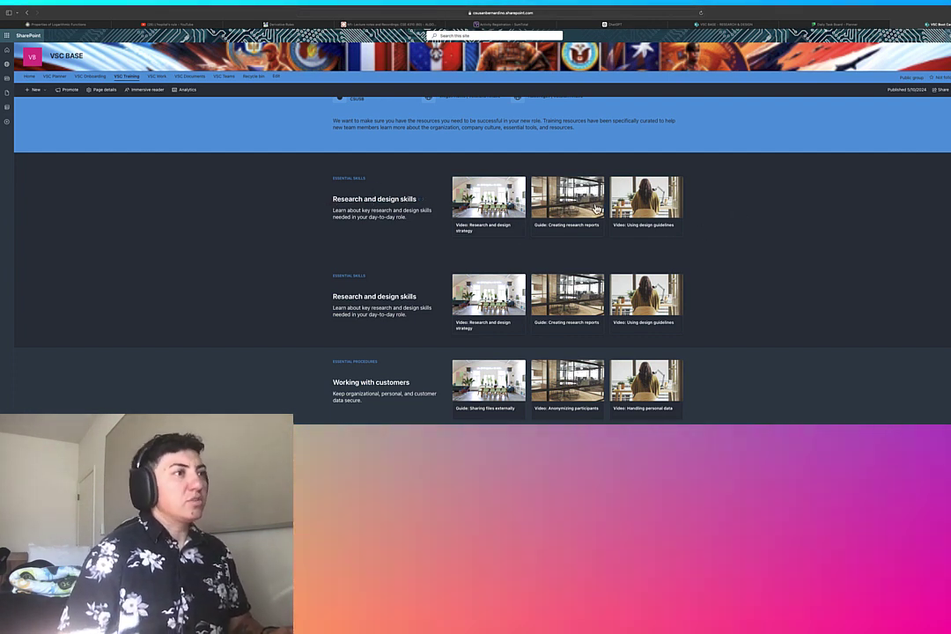
scroll(573, 208, "up", 3)
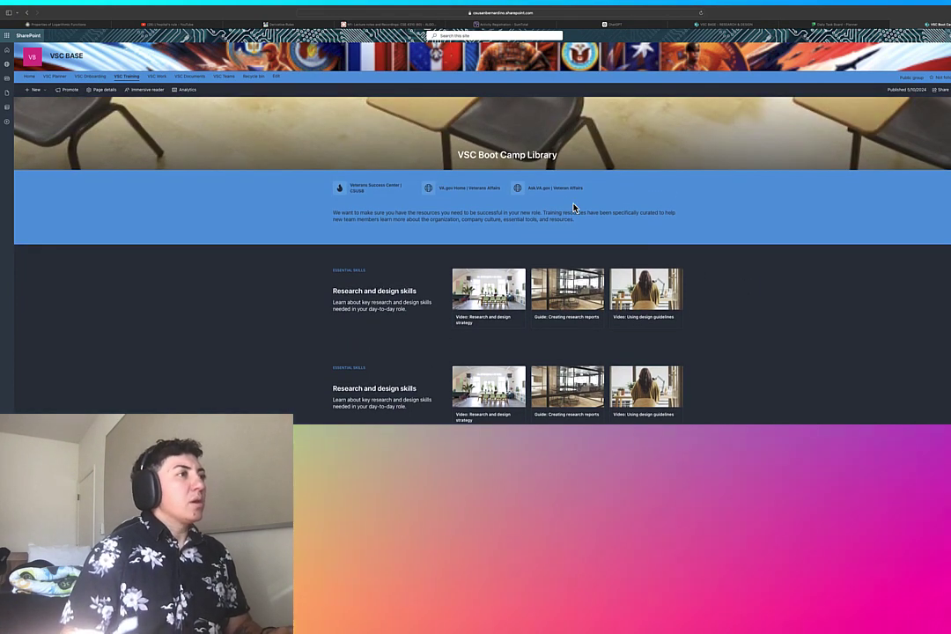
scroll(573, 208, "down", 5)
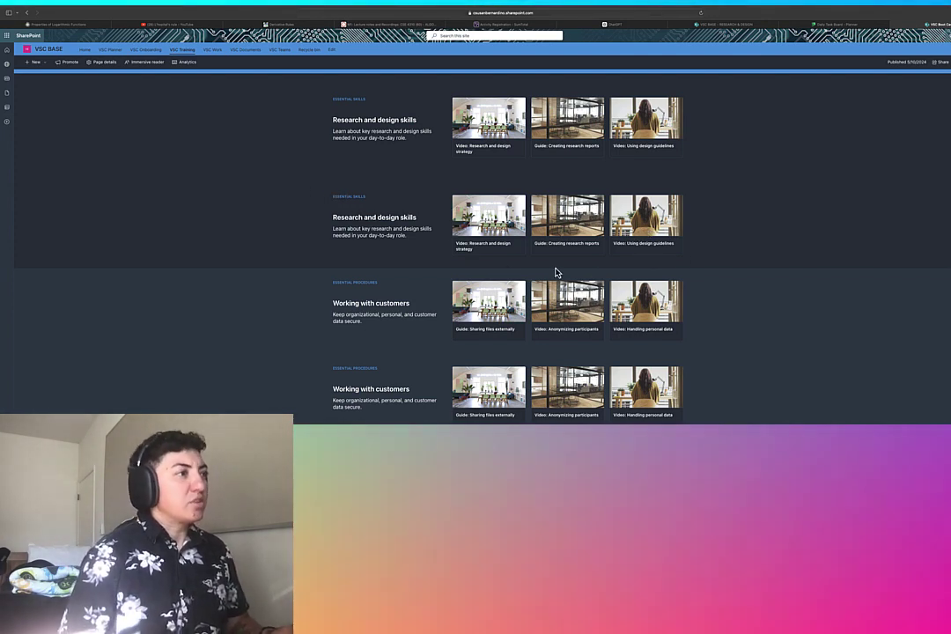
scroll(509, 217, "up", 3)
scroll(508, 217, "up", 2)
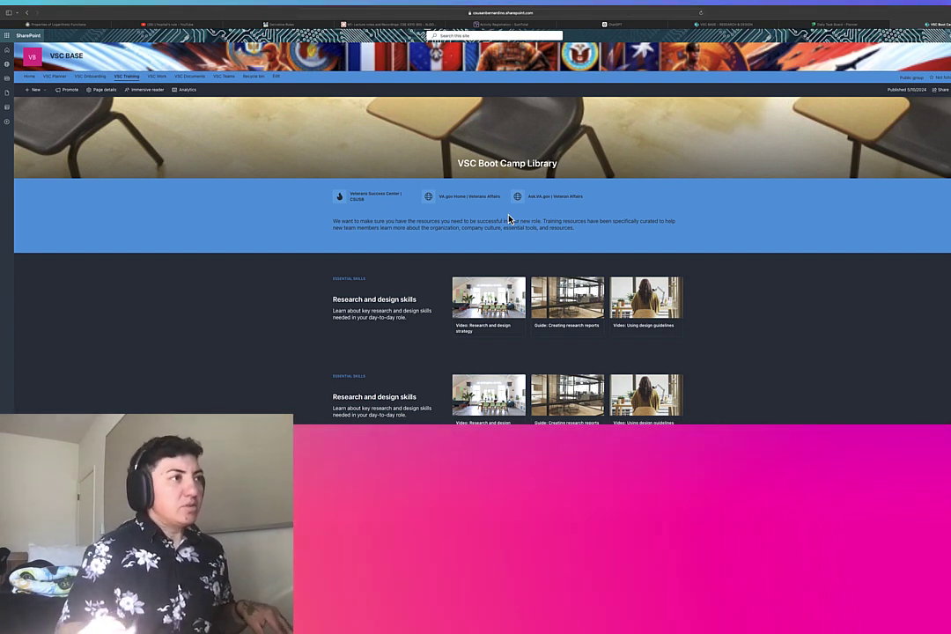
scroll(508, 219, "down", 5)
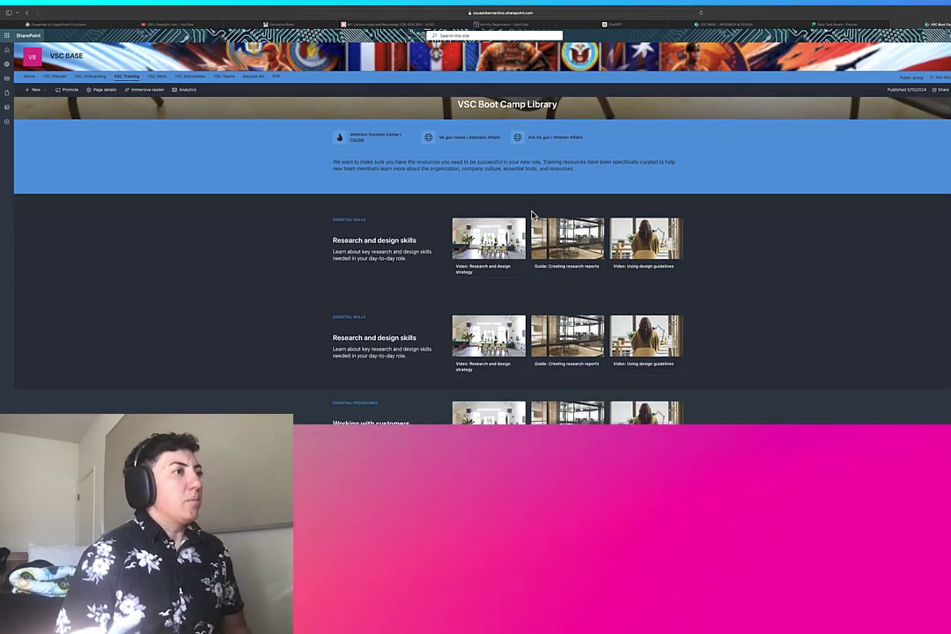
scroll(531, 215, "up", 5)
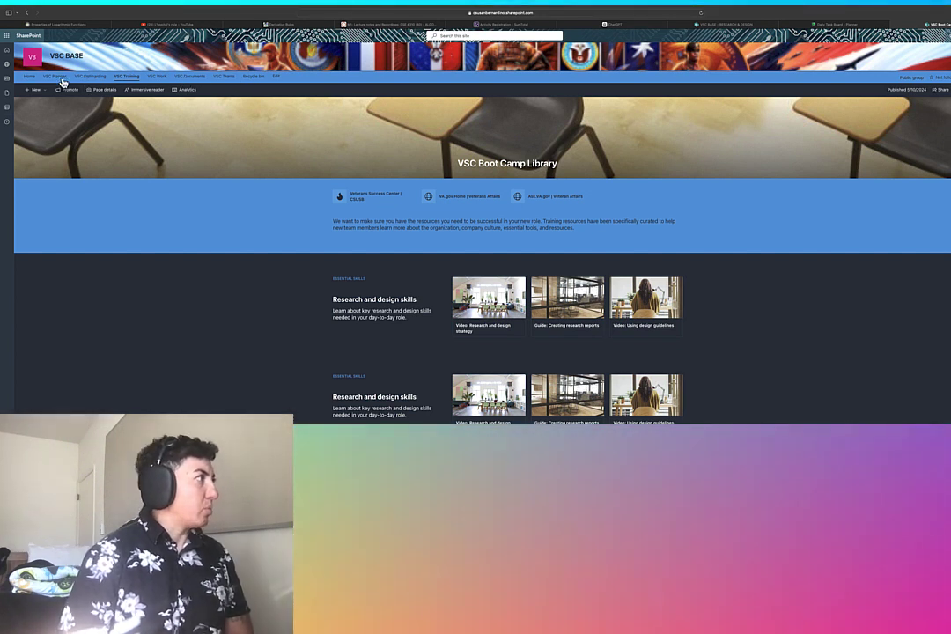
View the VSC Work page with its customer service, dress code and name tag policies, and return to the home page
key("super+bracketleft")
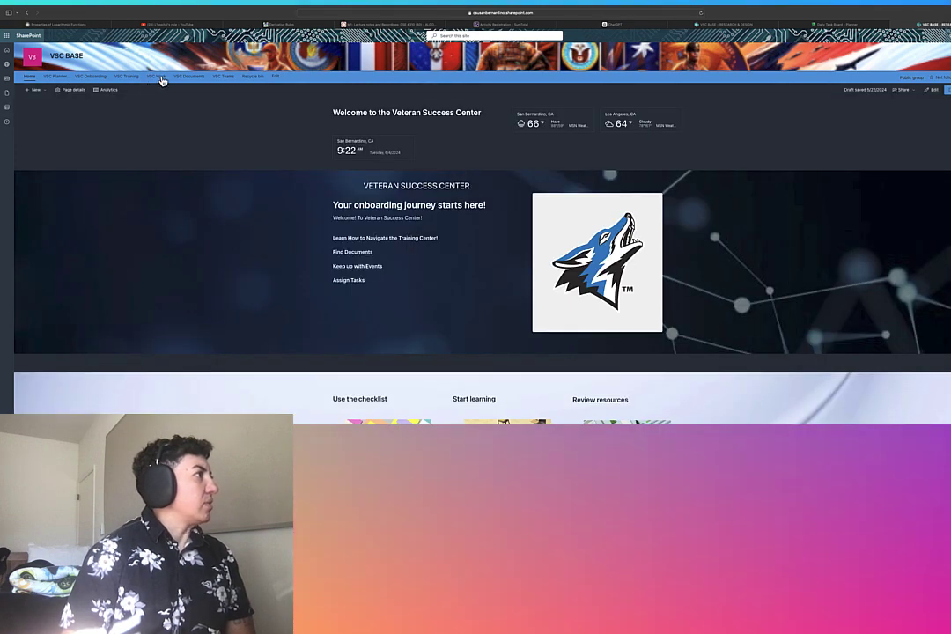
left_click(156, 77)
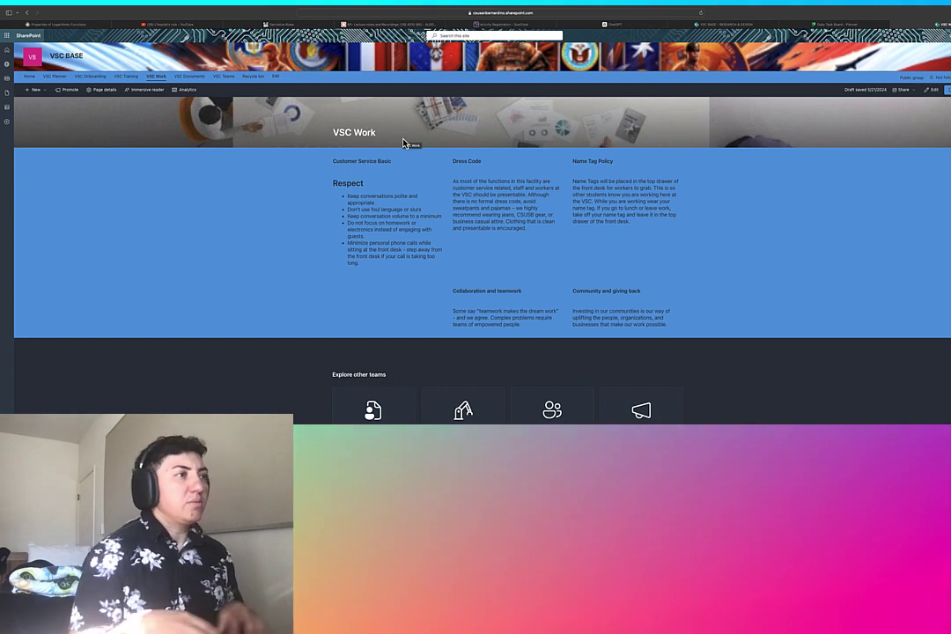
left_click(29, 77)
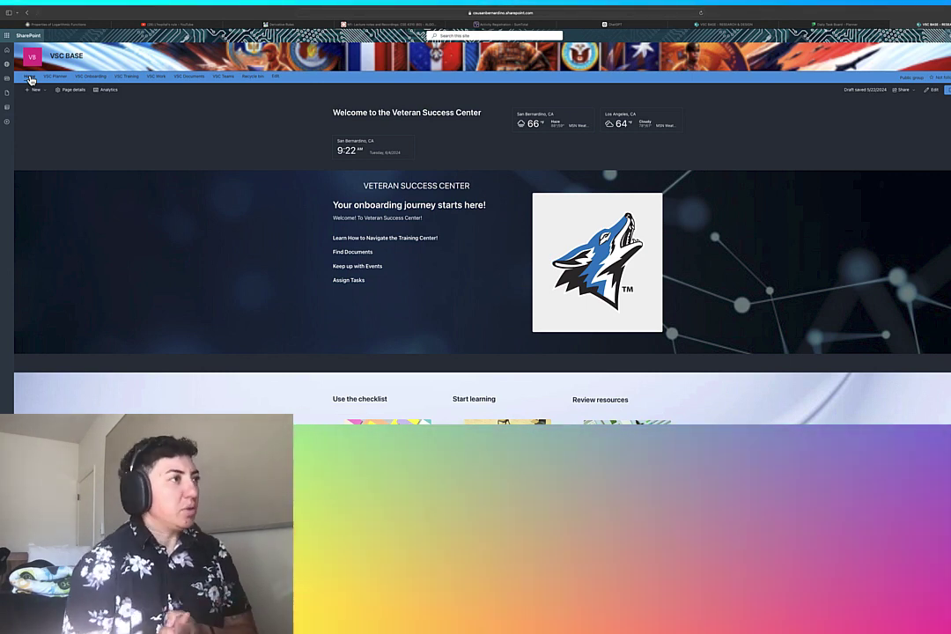
Look through the home page's checklist, learning and resource cards, meeting list, popular portals and University Map
scroll(66, 113, "down", 2)
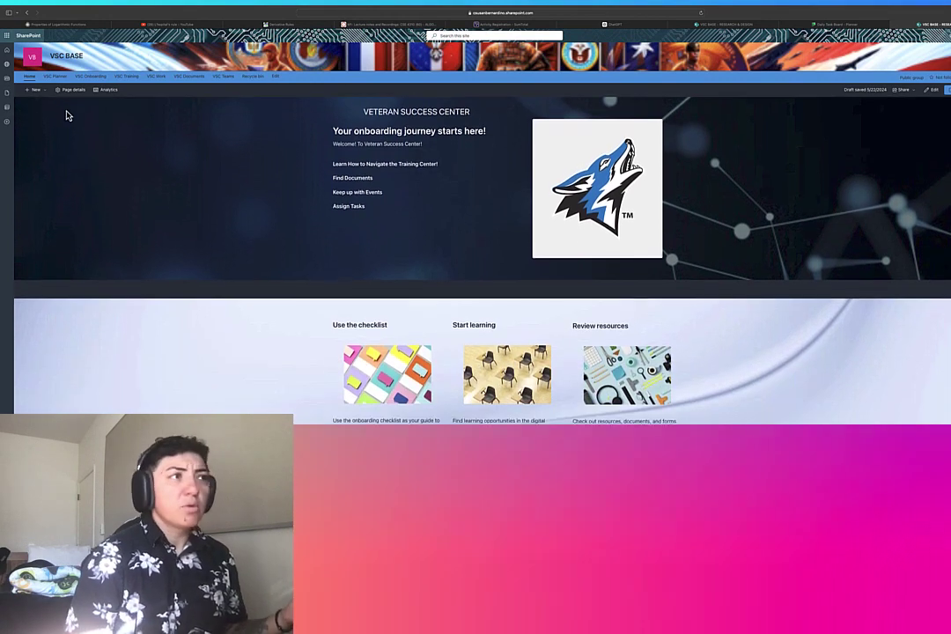
scroll(66, 115, "down", 2)
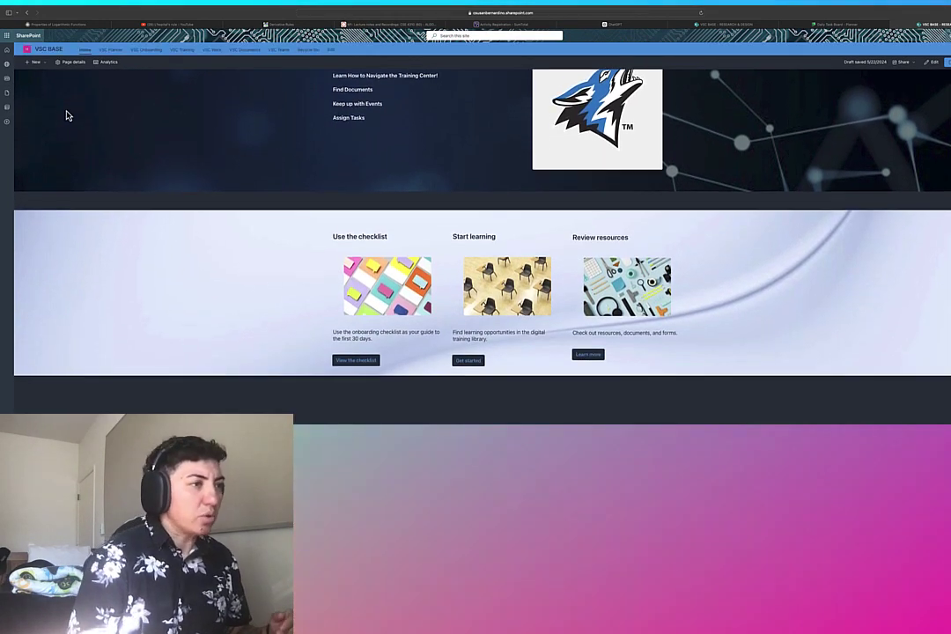
scroll(66, 114, "down", 1)
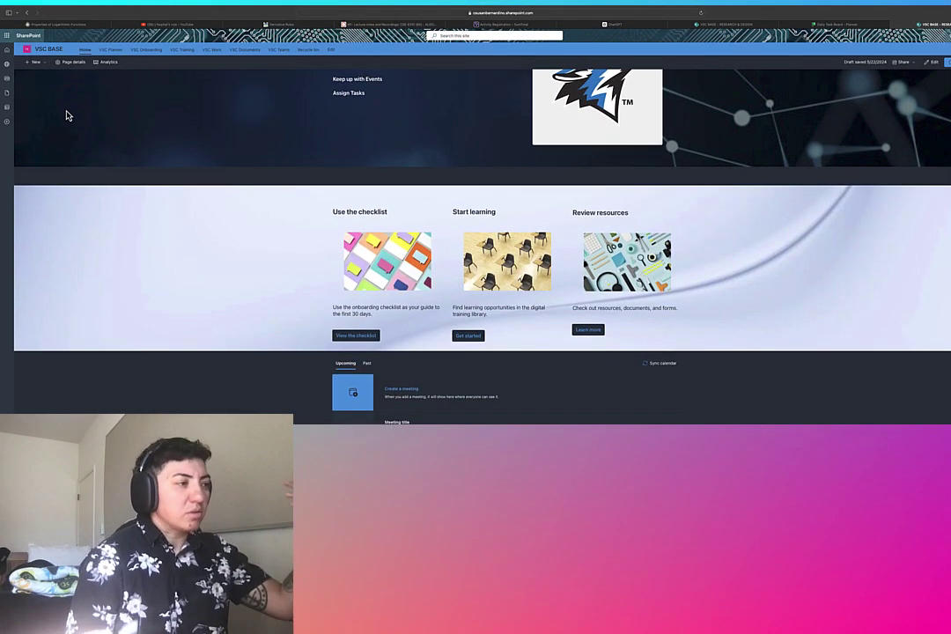
scroll(66, 115, "down", 3)
scroll(66, 114, "down", 2)
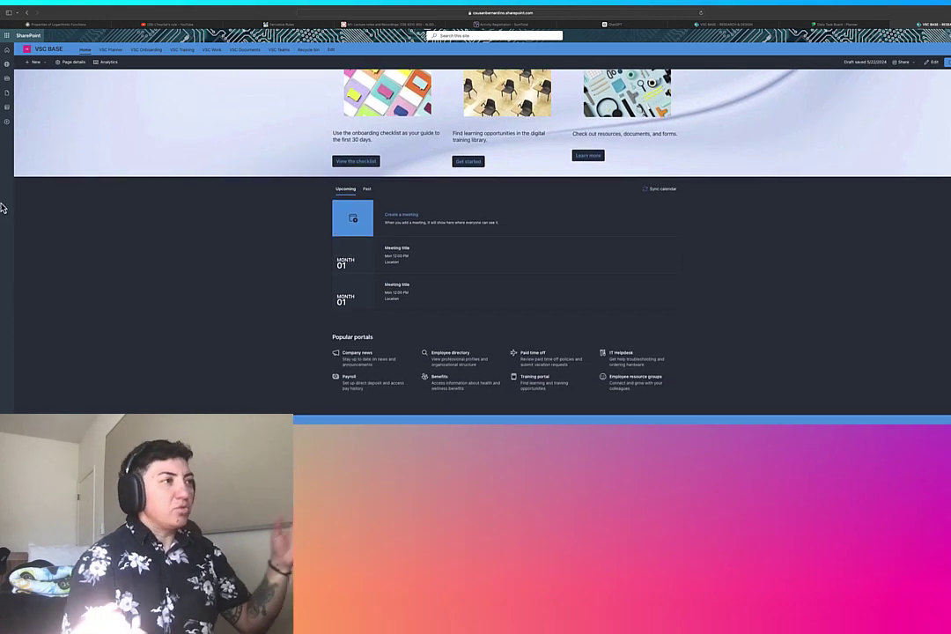
mouse_move(3, 208)
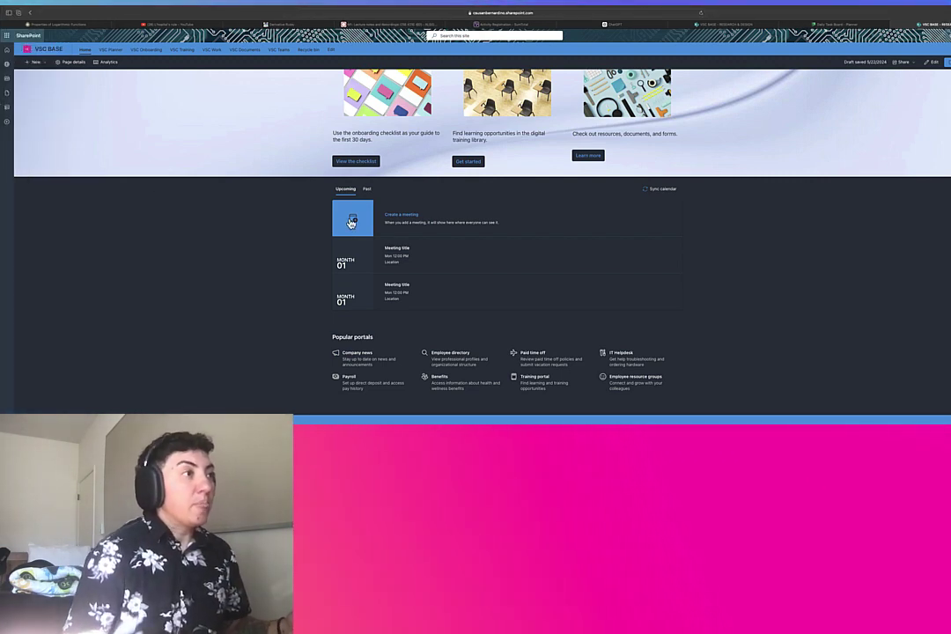
scroll(452, 240, "down", 5)
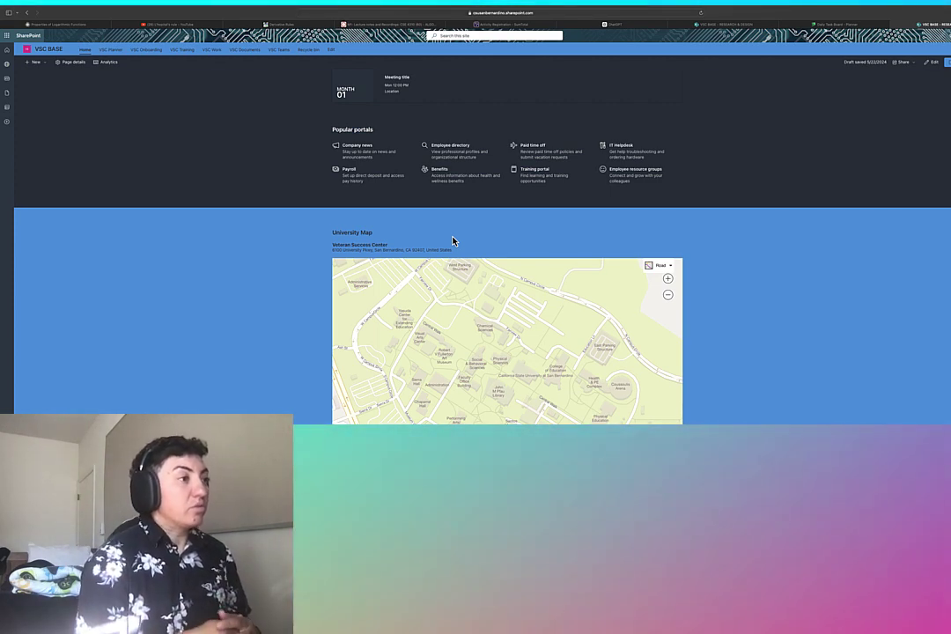
scroll(473, 240, "down", 4)
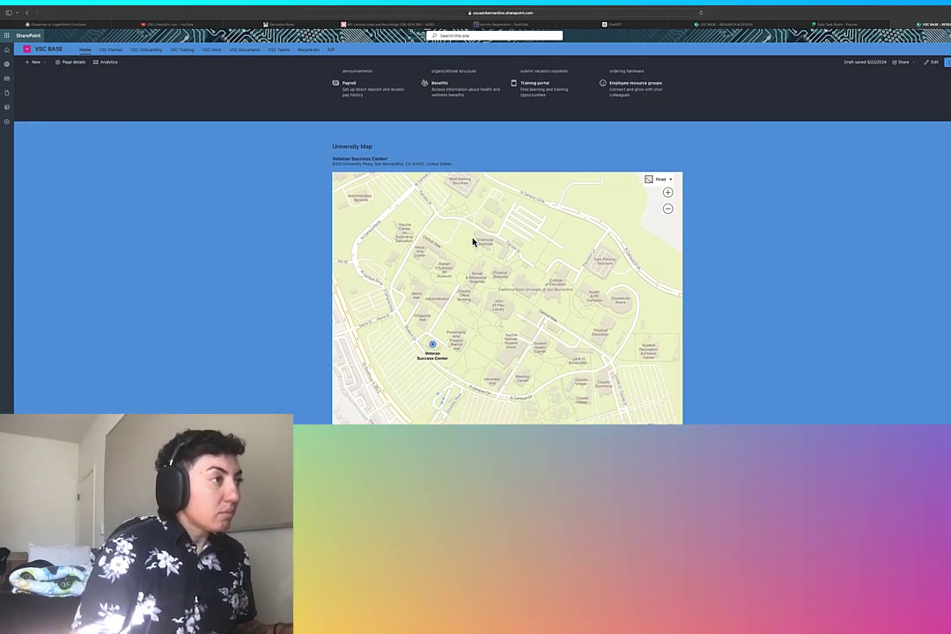
Review the meeting list, popular portals, campus map and leadership and company culture sections, and return to the start of the home page
scroll(472, 240, "up", 2)
scroll(473, 241, "up", 10)
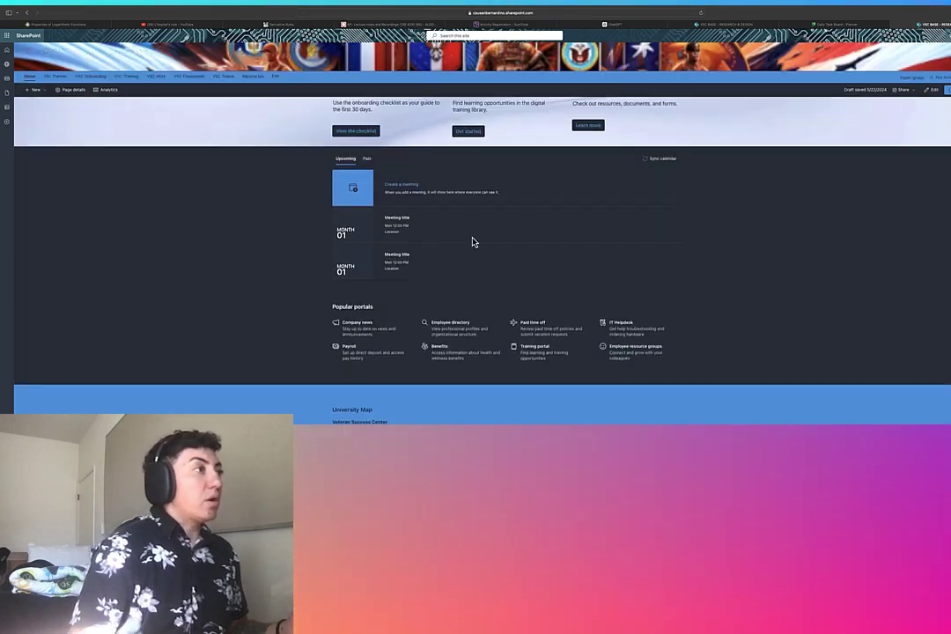
scroll(472, 240, "down", 3)
scroll(472, 241, "down", 6)
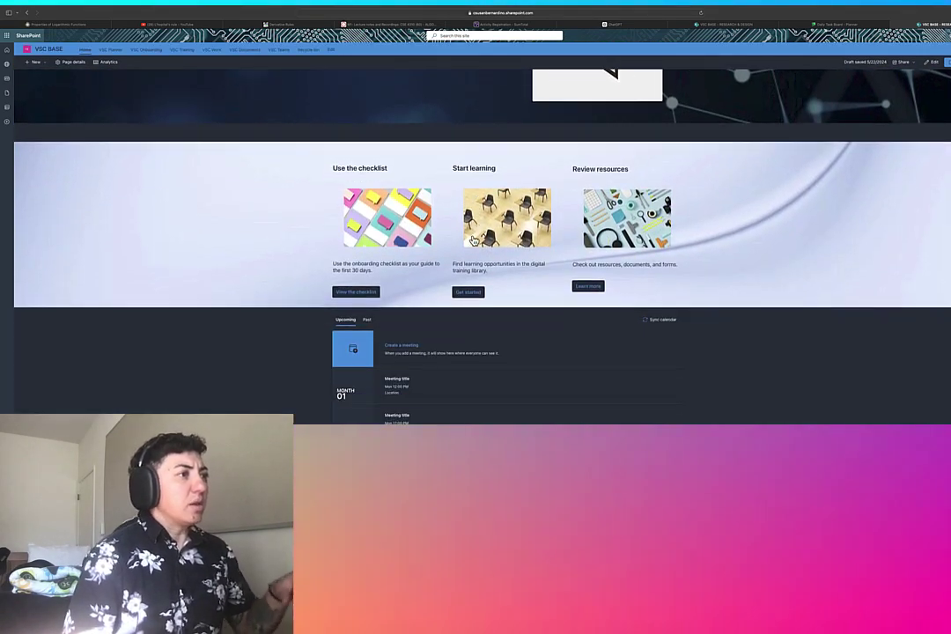
scroll(473, 241, "up", 4)
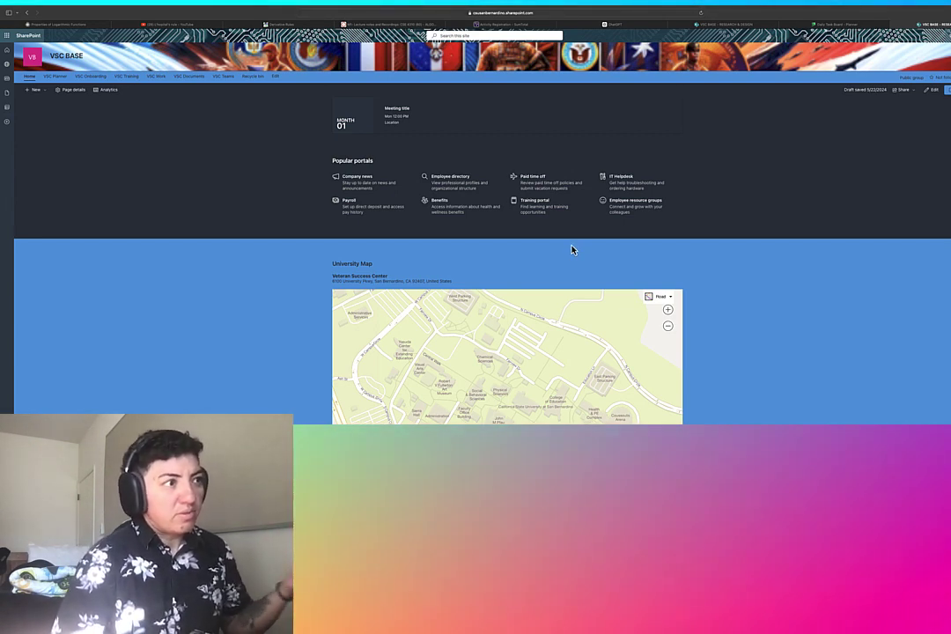
scroll(571, 250, "down", 4)
scroll(571, 250, "down", 1)
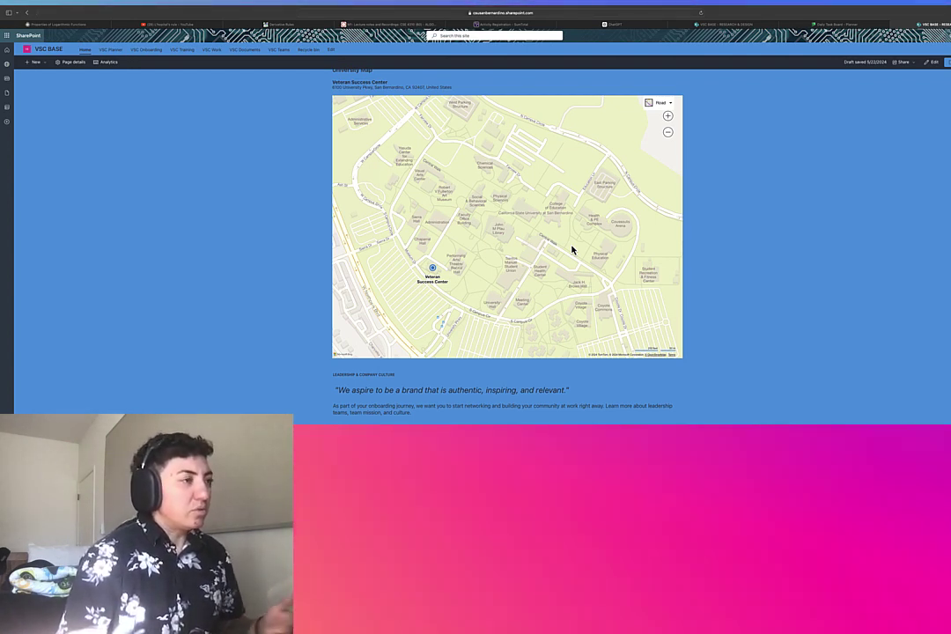
scroll(572, 249, "down", 1)
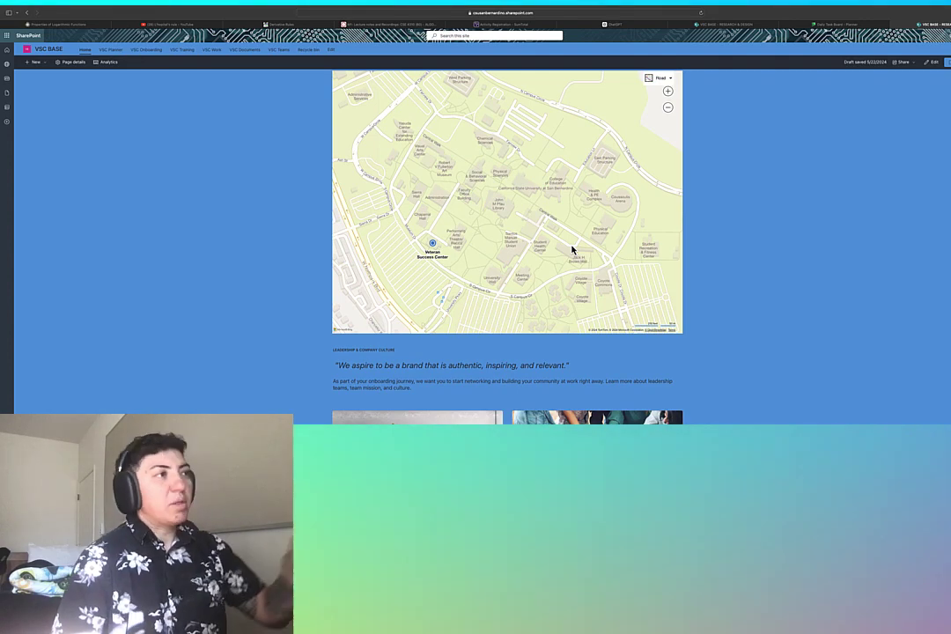
scroll(572, 250, "down", 4)
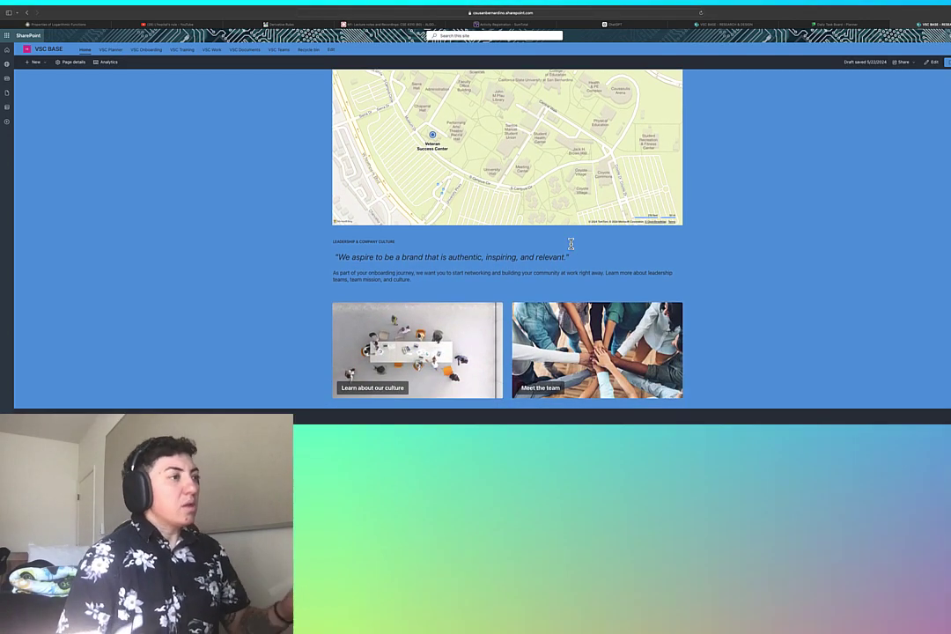
scroll(571, 244, "down", 5)
scroll(571, 244, "up", 8)
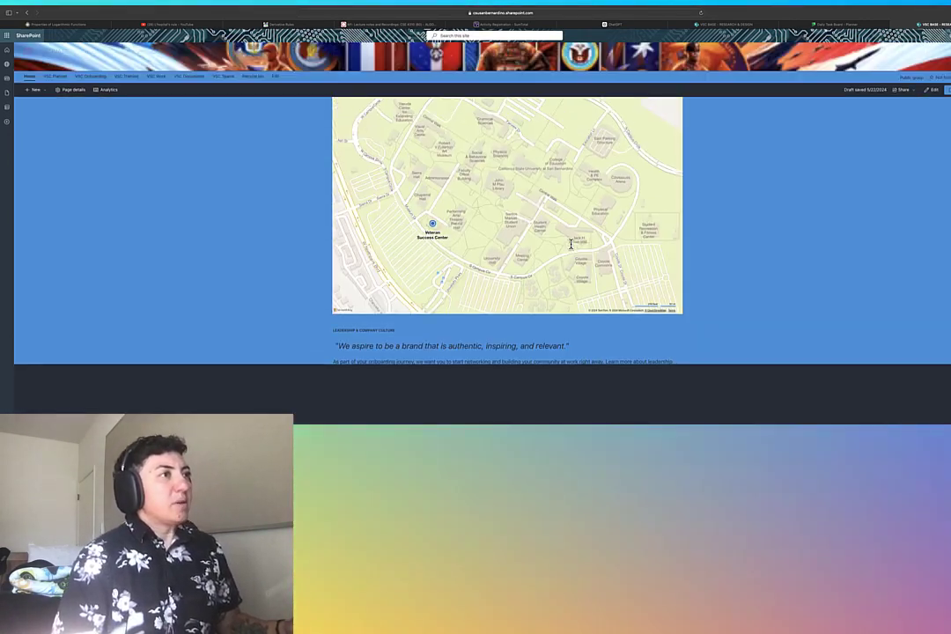
scroll(571, 244, "up", 15)
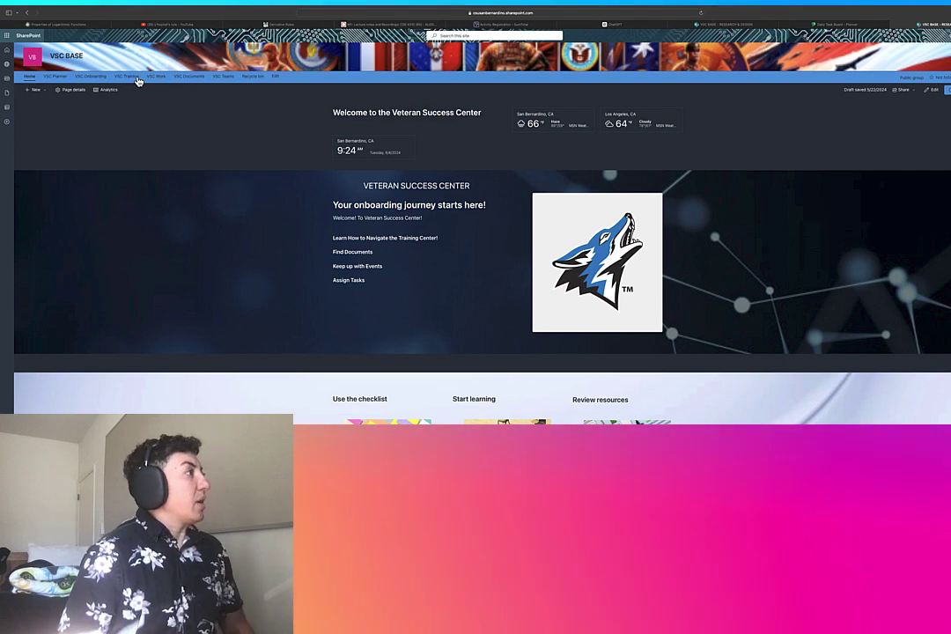
Visit the VSC Training page again and open the Employee onboarding list under VSC Onboarding
left_click(128, 77)
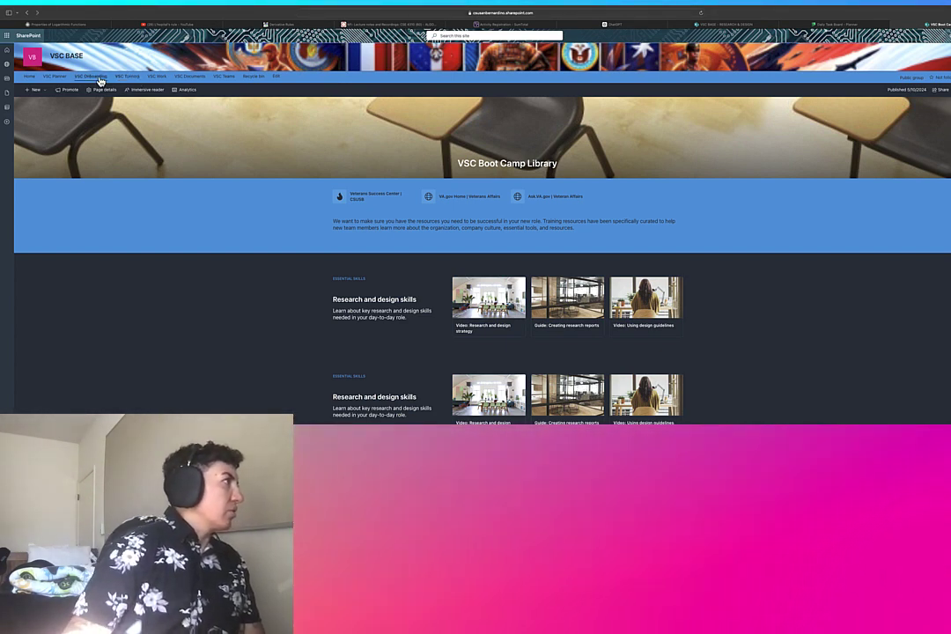
left_click(202, 147)
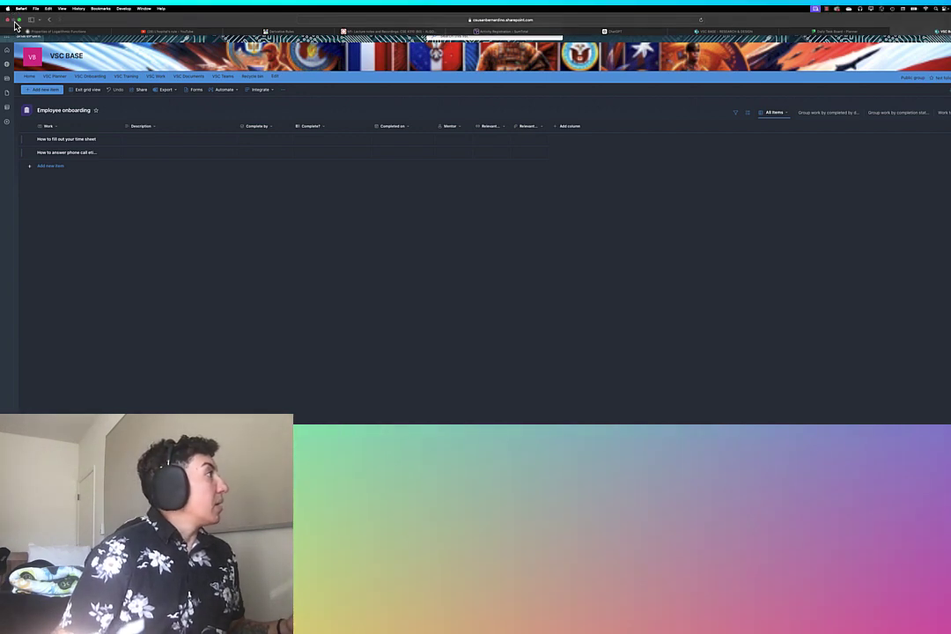
Take the browser out of full screen so the Employee onboarding list sits beside the Teams window
left_click(19, 21)
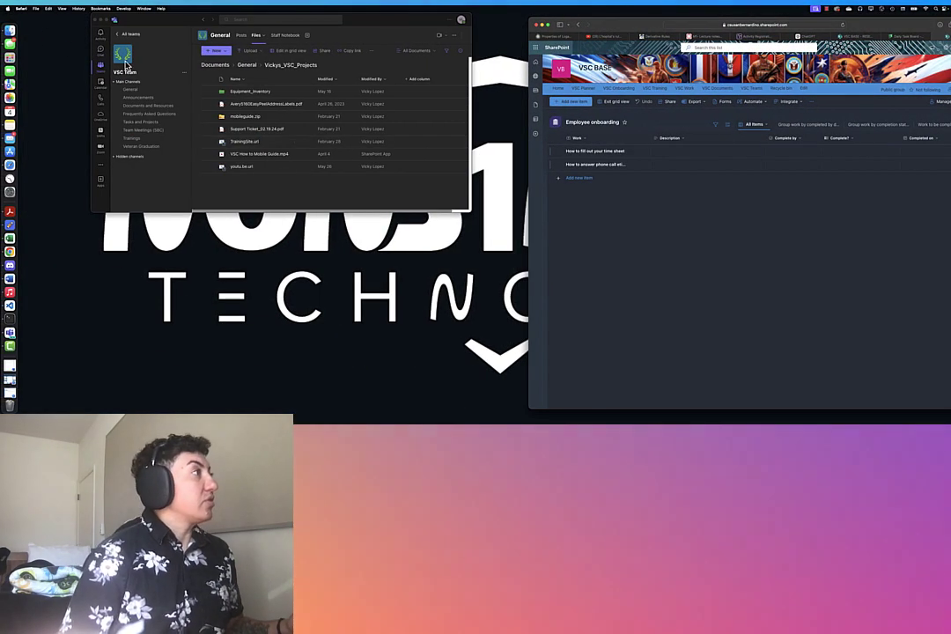
left_click(11, 349)
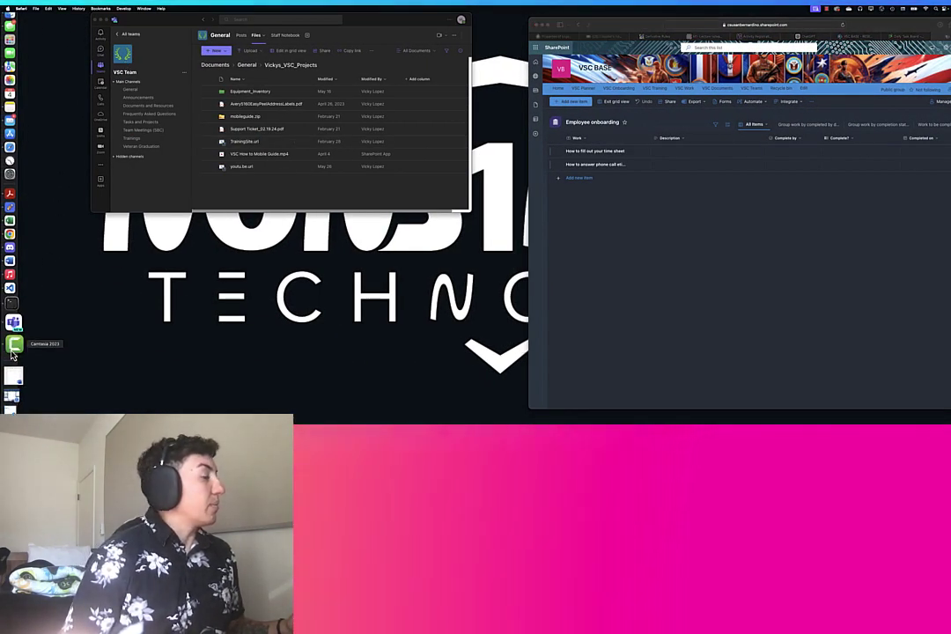